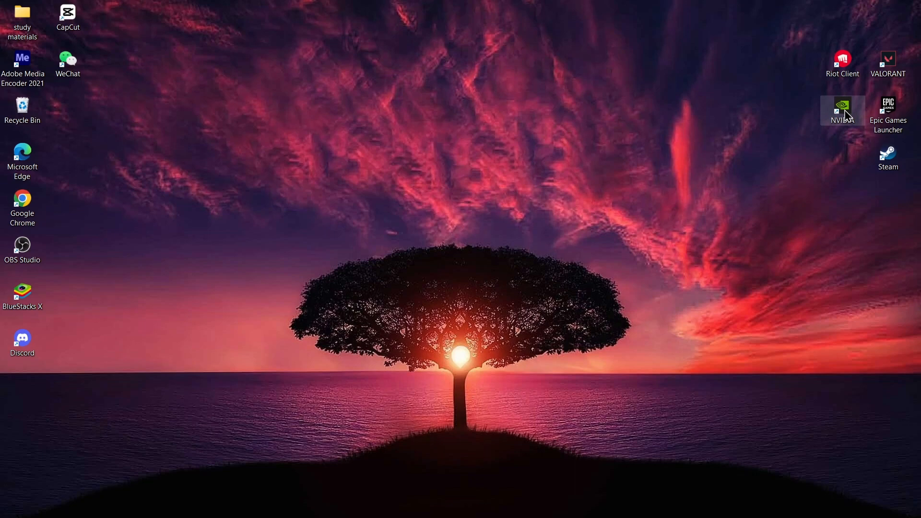
# Open the NVIDIA app's driver page and set the driver type to Game Ready Driver
pyautogui.doubleClick(844, 111)
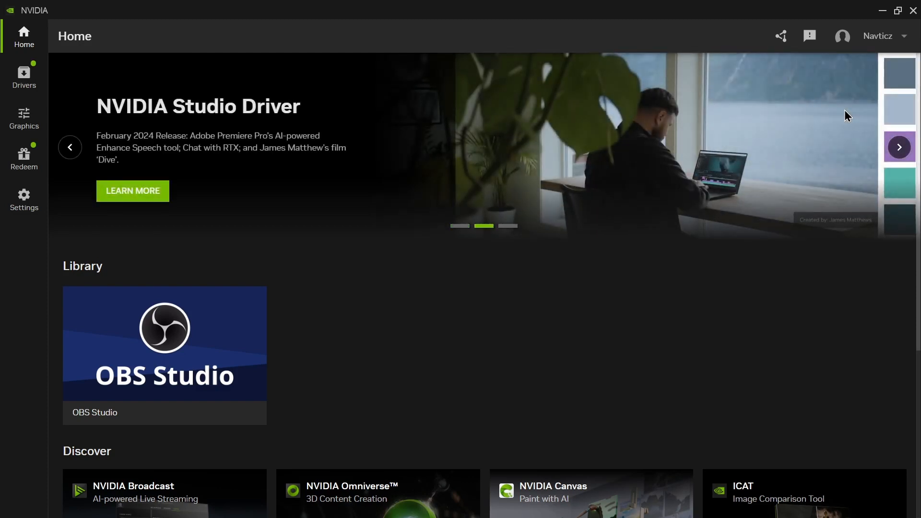
pyautogui.click(25, 81)
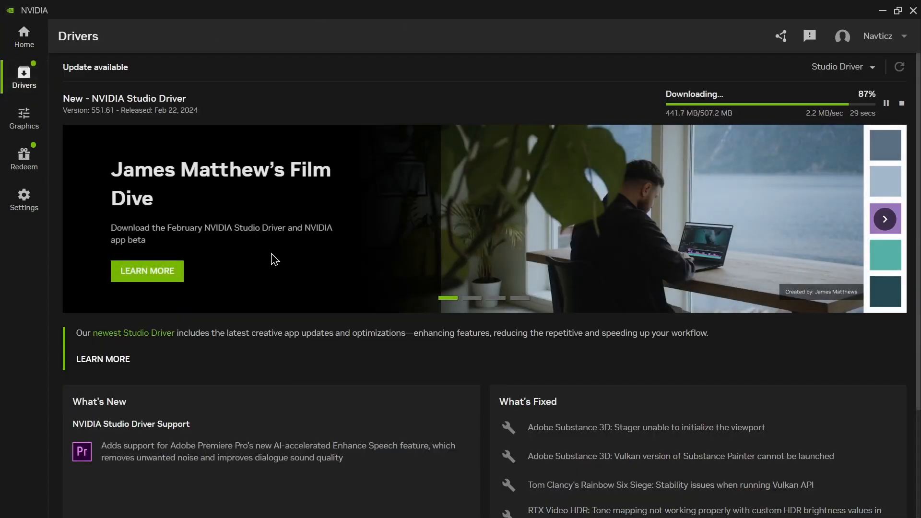
pyautogui.click(862, 72)
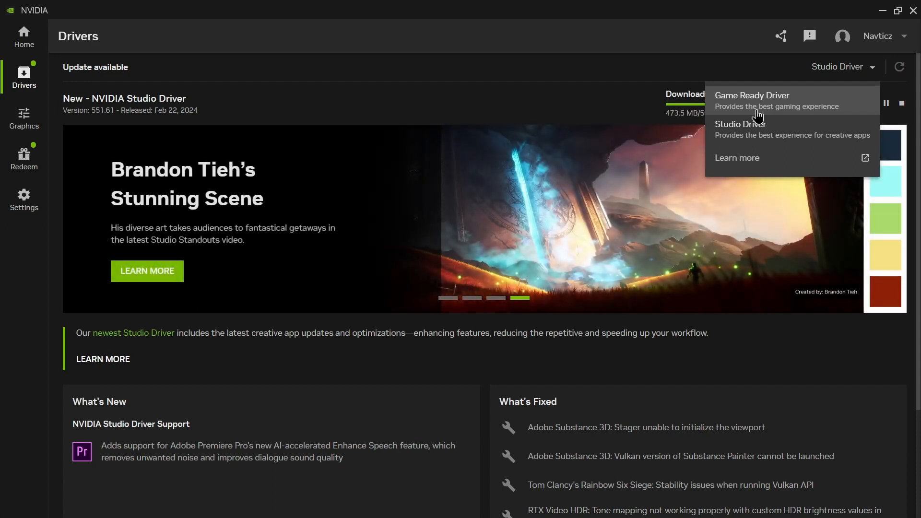
pyautogui.click(757, 112)
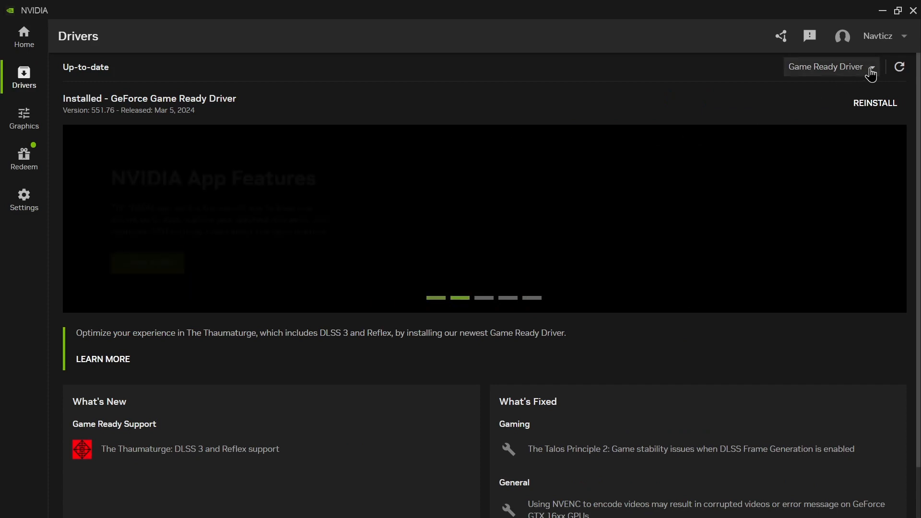
# Switch to the Studio Driver to review its new features and fixes, and return to the Game Ready Driver
pyautogui.click(812, 68)
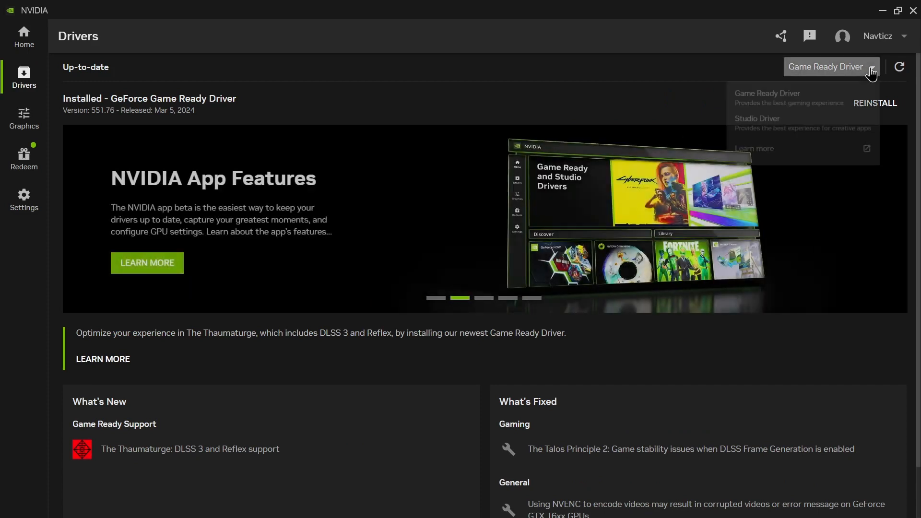
pyautogui.click(782, 135)
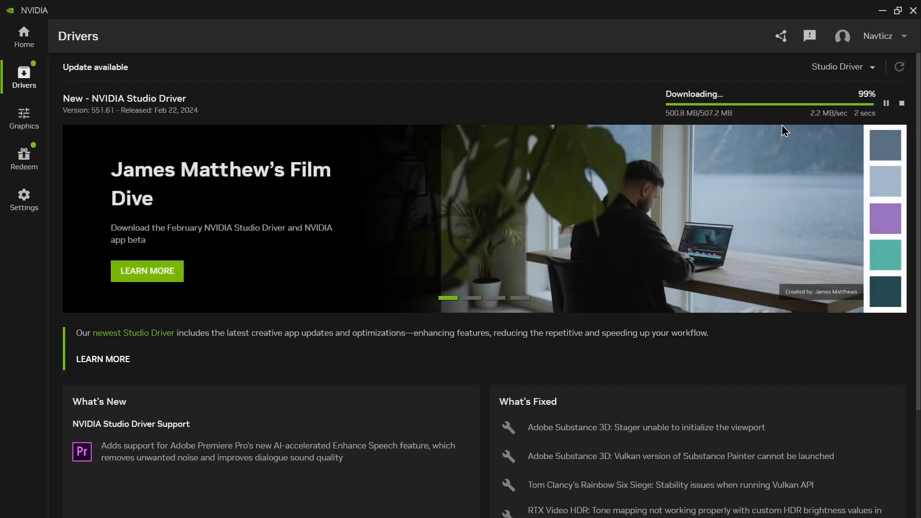
pyautogui.scroll(-2, 374, 355)
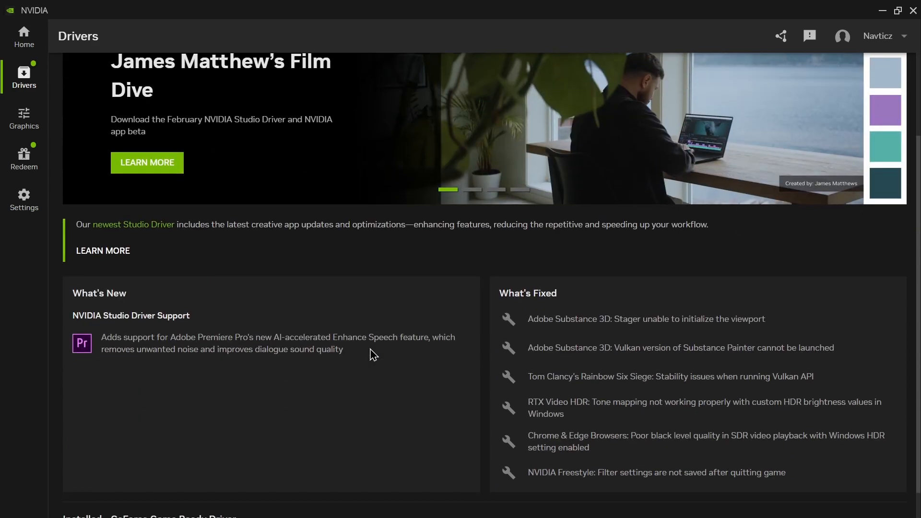
pyautogui.scroll(-1, 374, 355)
pyautogui.scroll(3, 373, 355)
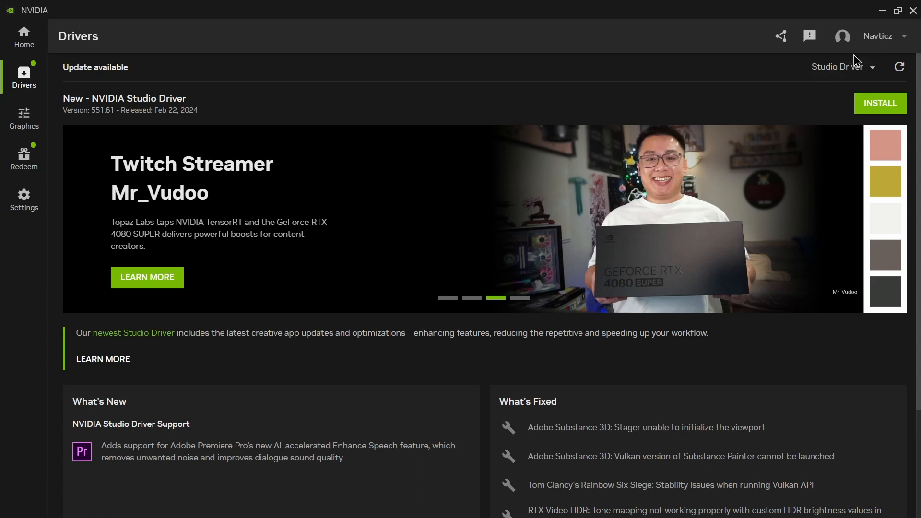
pyautogui.click(864, 67)
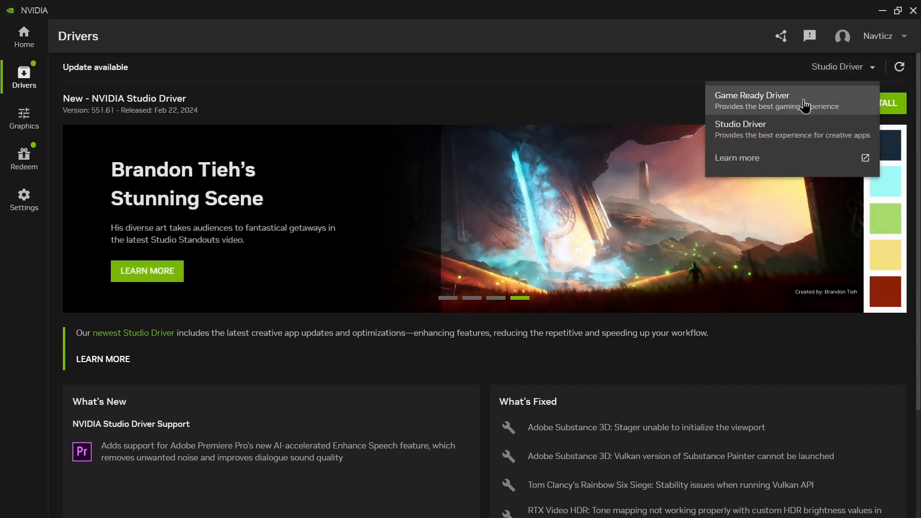
pyautogui.click(809, 104)
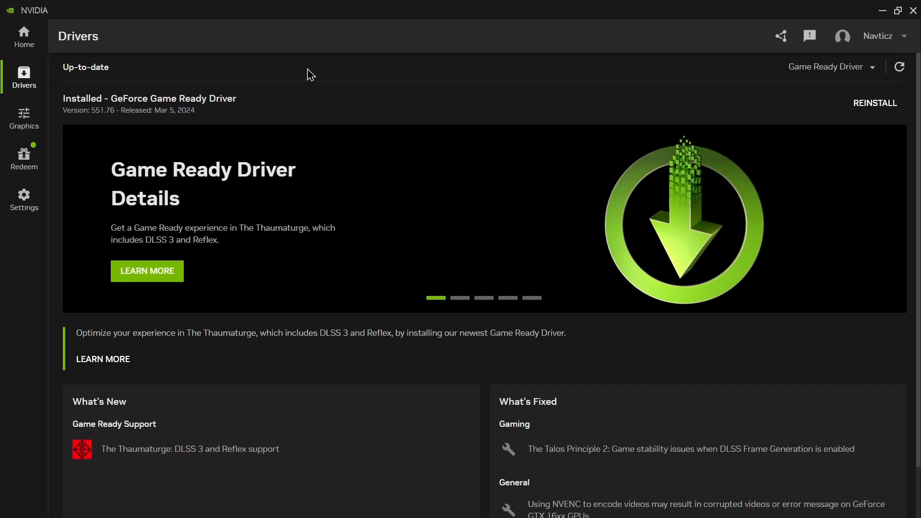
# Inspect the RTX Dynamic Vibrance and CUDA - GPUs choices in the global graphics settings, leaving both as they are
pyautogui.click(23, 120)
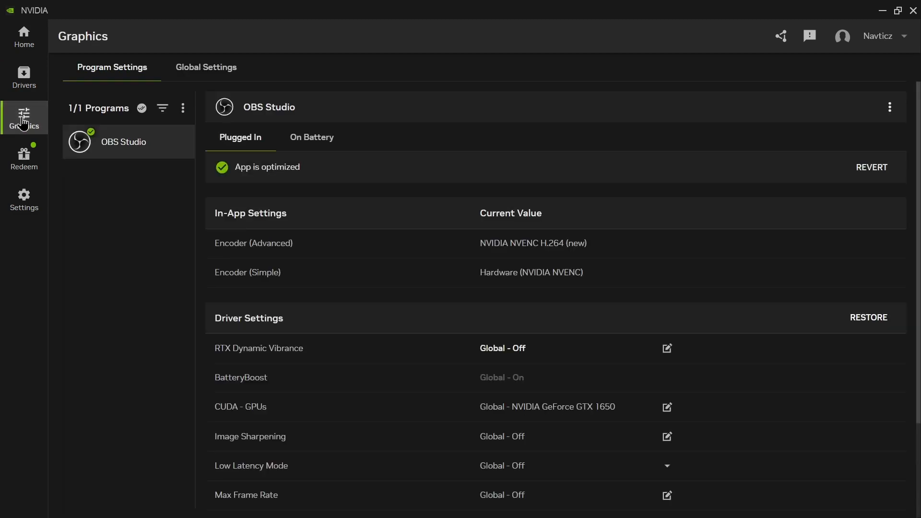
pyautogui.click(207, 71)
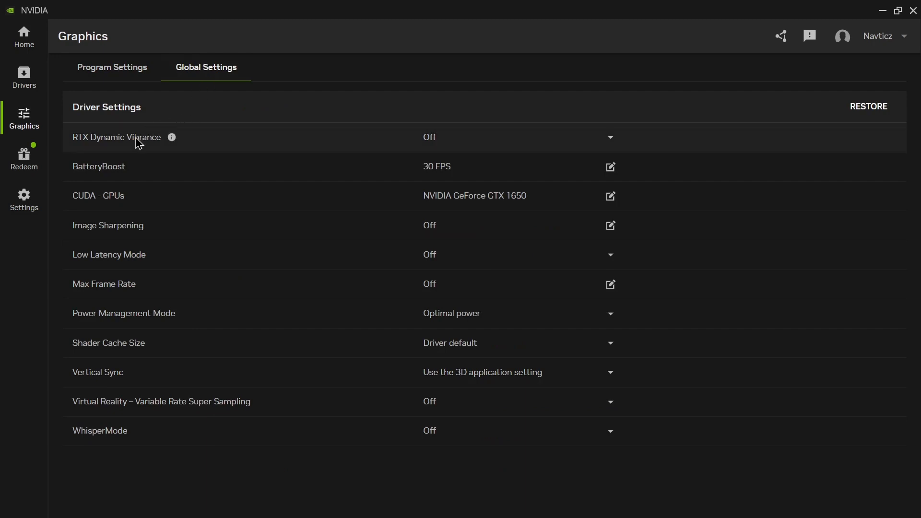
pyautogui.click(567, 151)
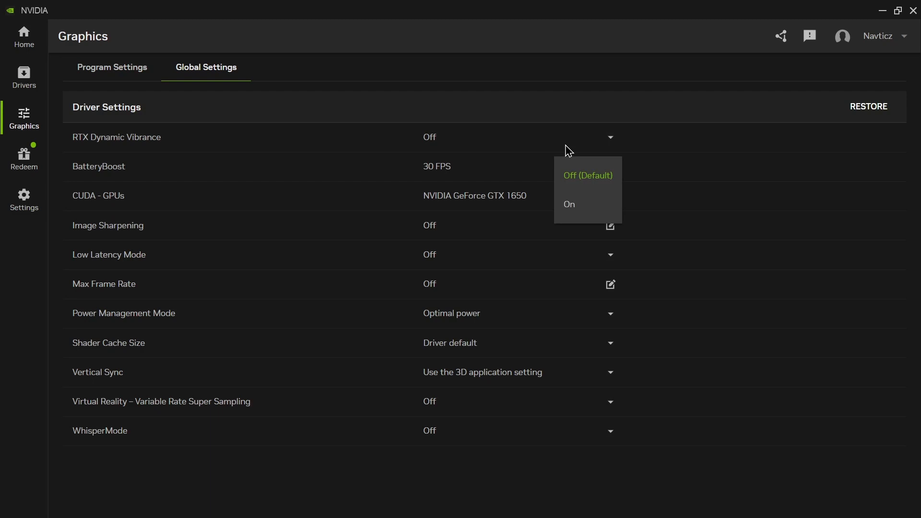
pyautogui.click(663, 186)
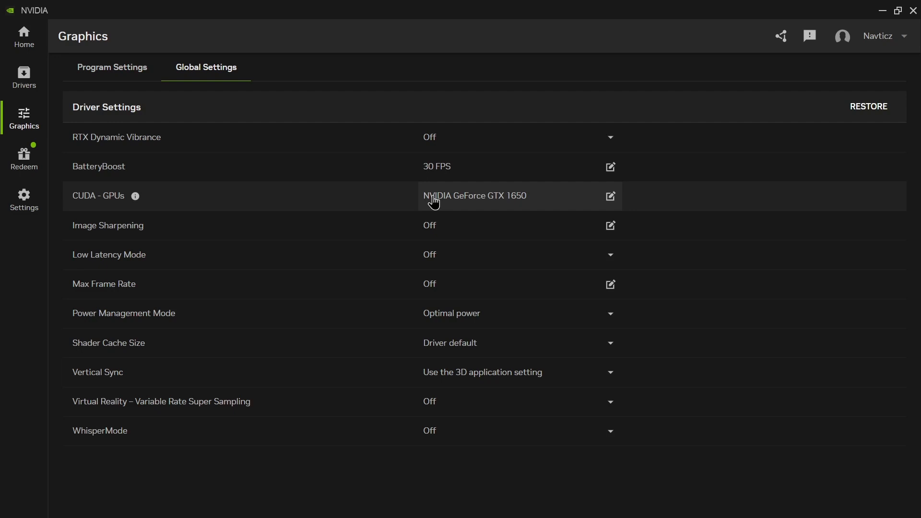
pyautogui.click(610, 197)
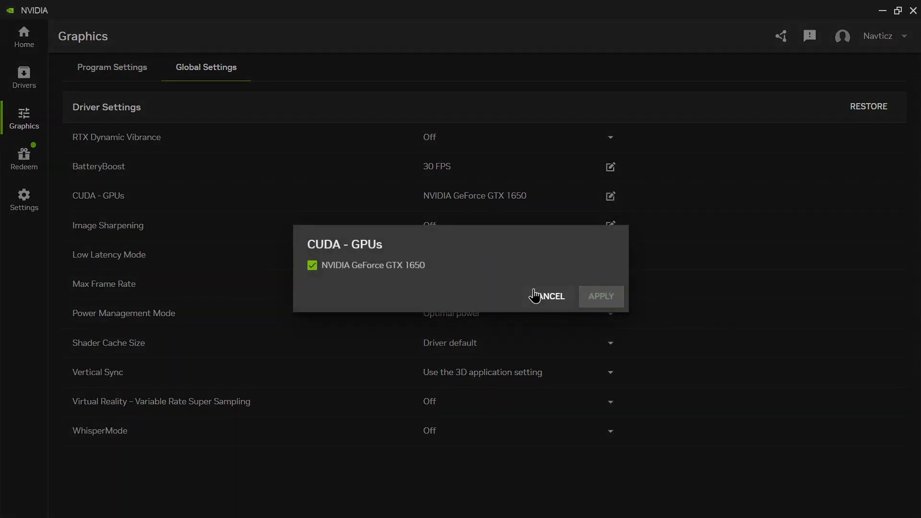
pyautogui.click(548, 294)
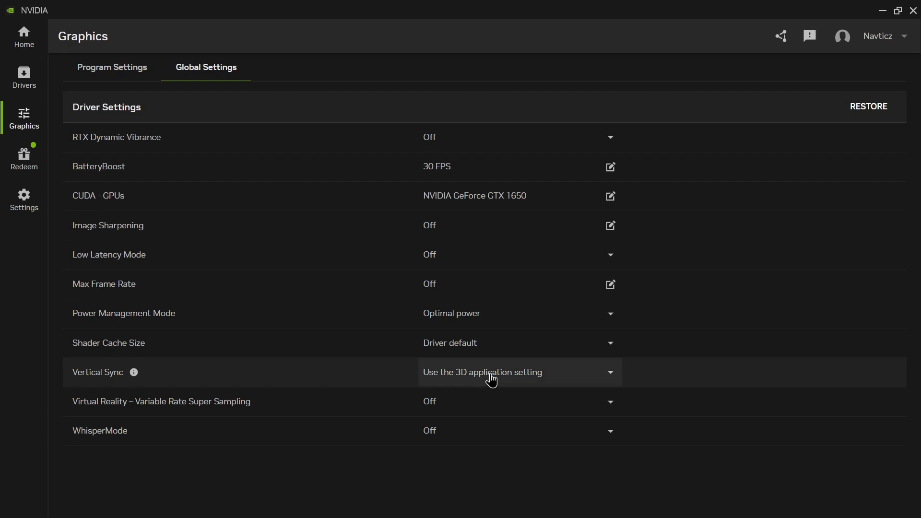
# Set Vertical Sync to Off in the global driver settings
pyautogui.click(593, 371)
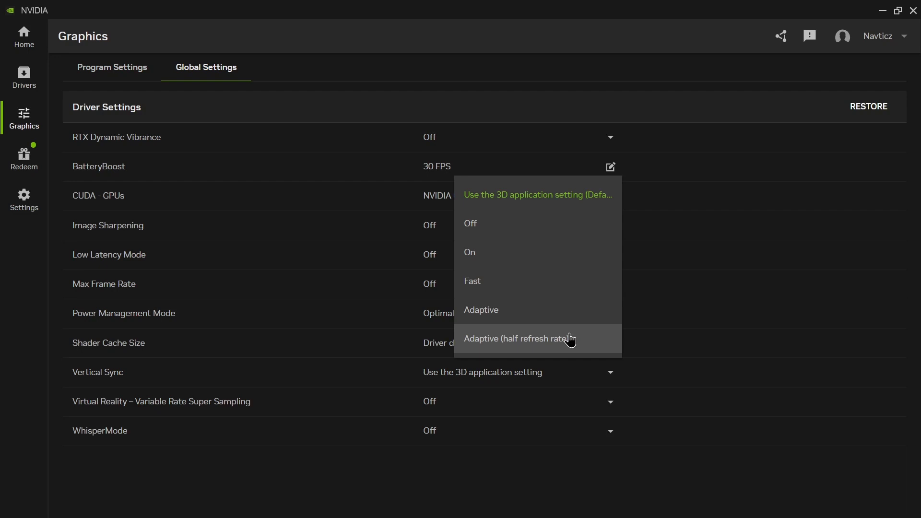
pyautogui.click(582, 373)
pyautogui.click(583, 374)
pyautogui.click(550, 230)
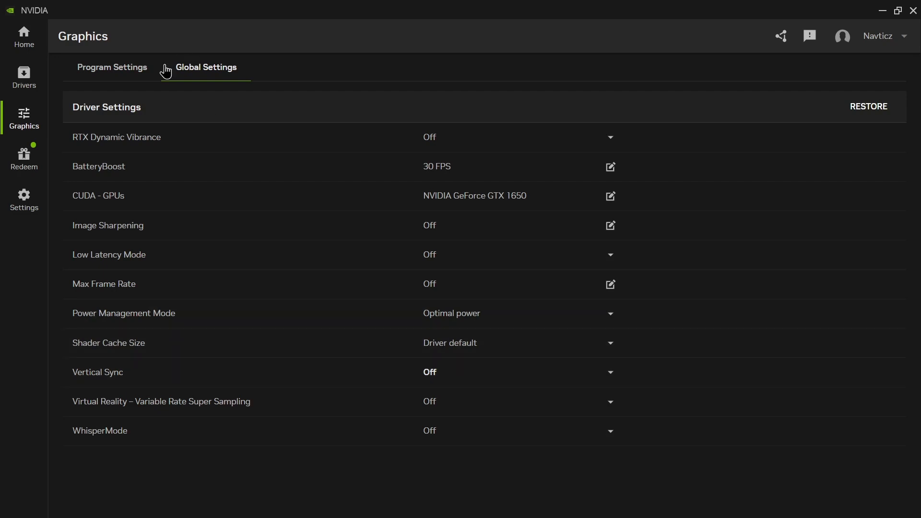
# Review the OBS Studio program settings alongside the global graphics settings
pyautogui.click(140, 71)
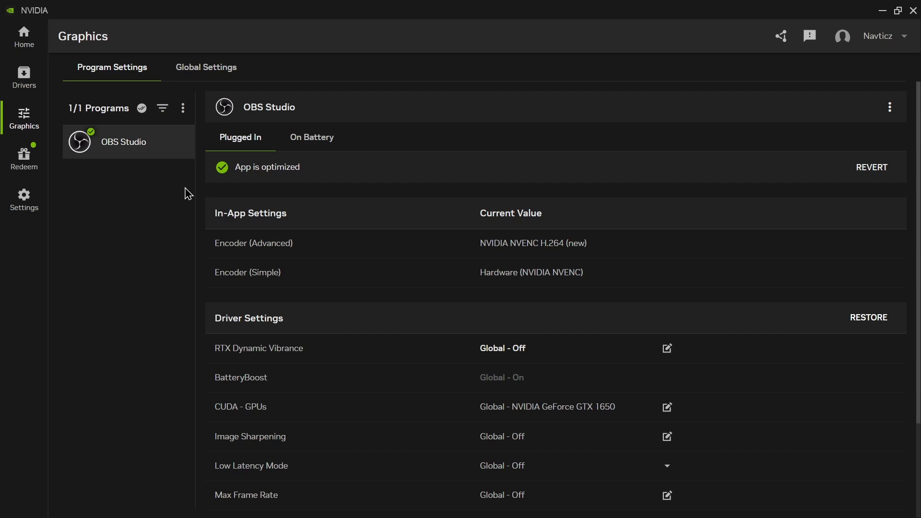
pyautogui.click(201, 76)
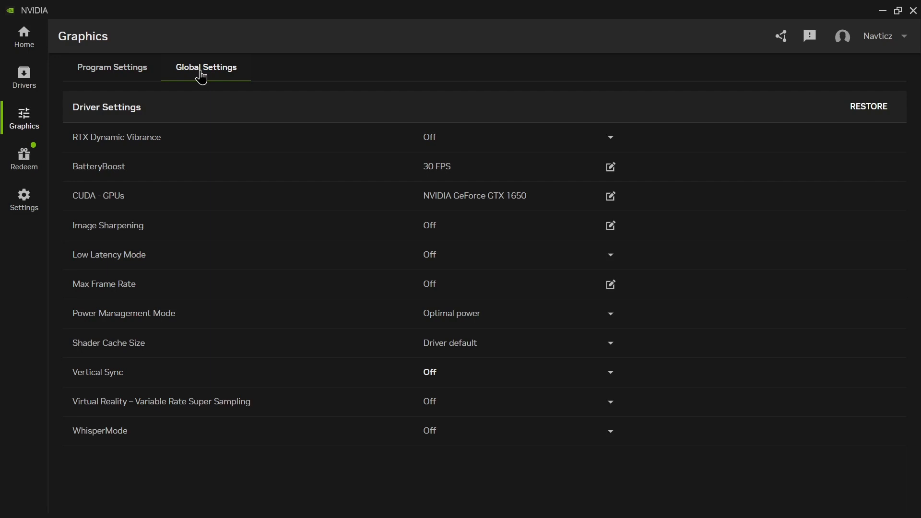
pyautogui.click(138, 81)
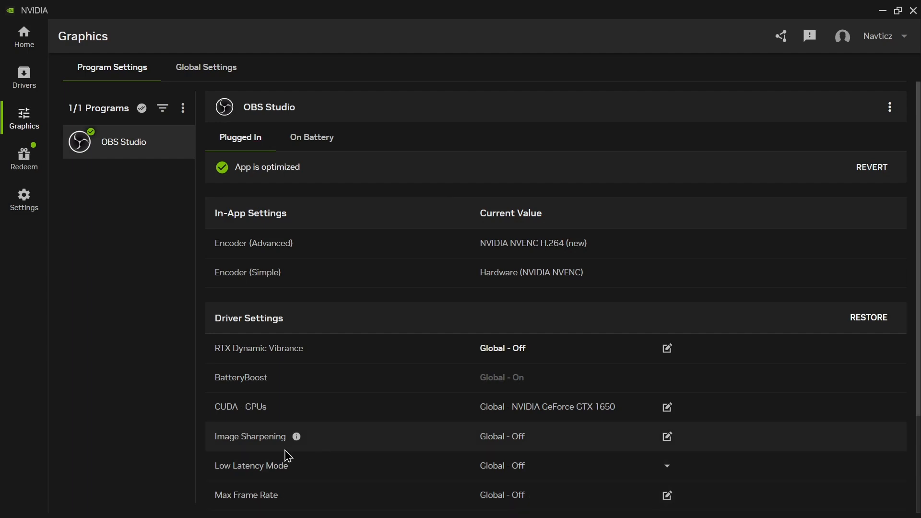
# Disable the NVIDIA overlay feature in the app's system settings
pyautogui.click(19, 203)
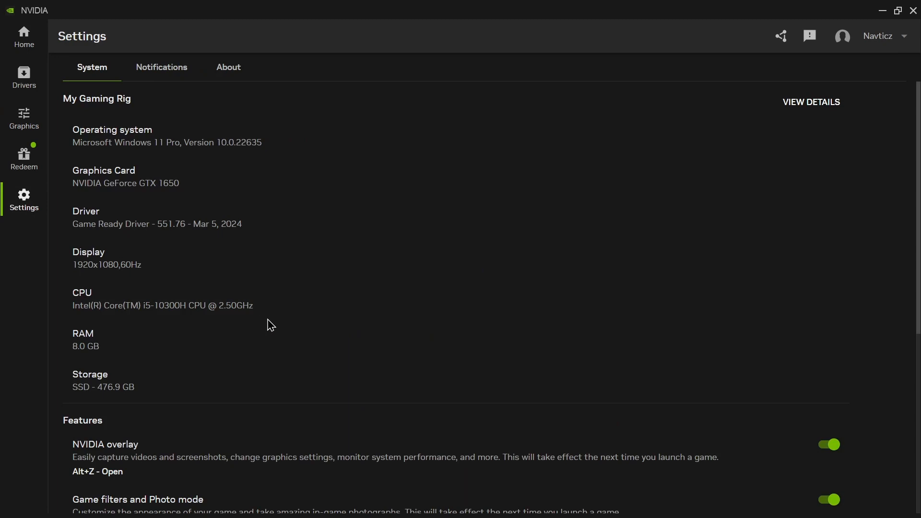
pyautogui.scroll(-4, 267, 323)
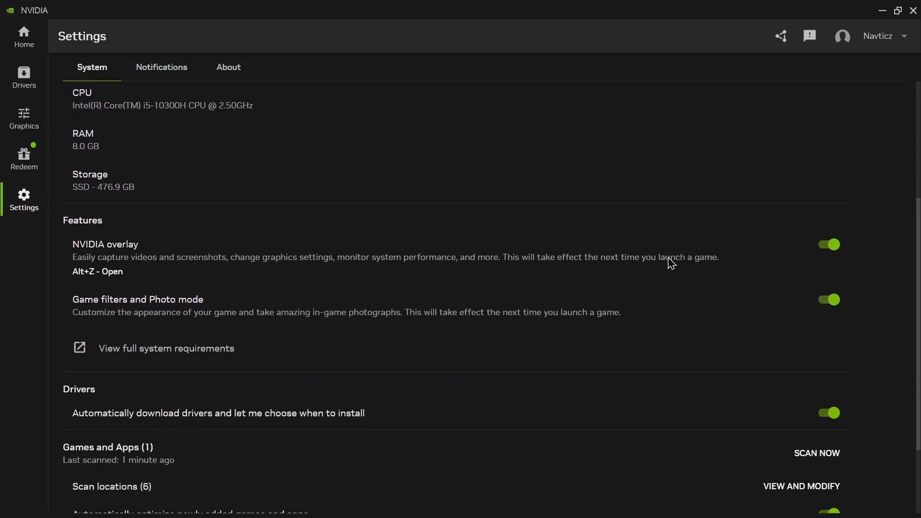
pyautogui.click(829, 246)
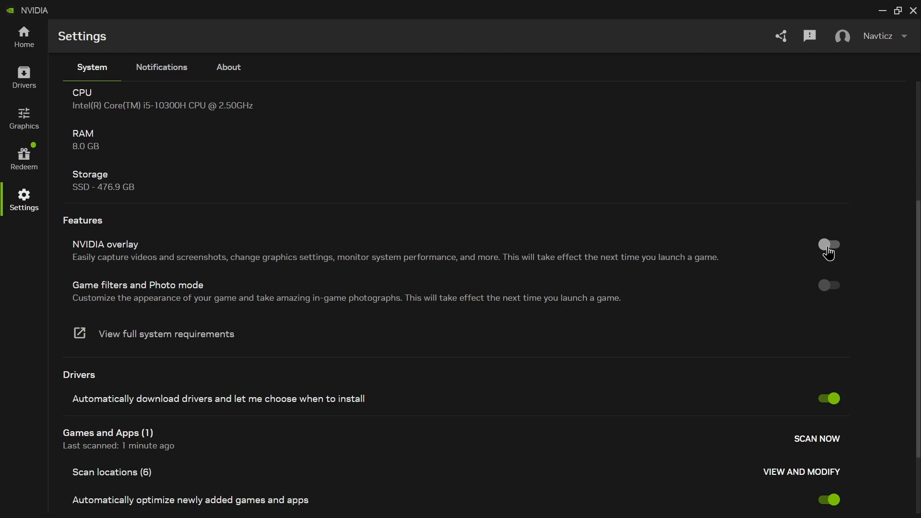
# Turn off the automatic download of drivers in the system settings
pyautogui.scroll(-2, 829, 254)
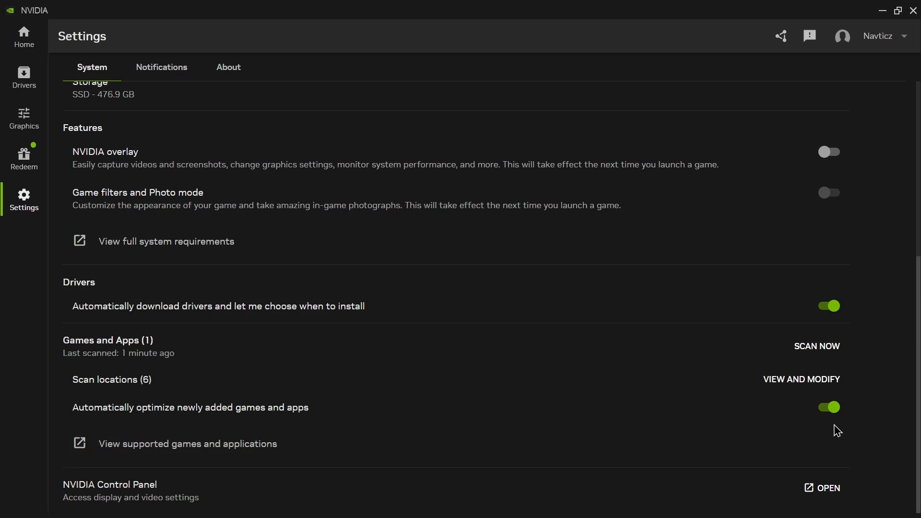
pyautogui.click(832, 313)
pyautogui.scroll(5, 833, 318)
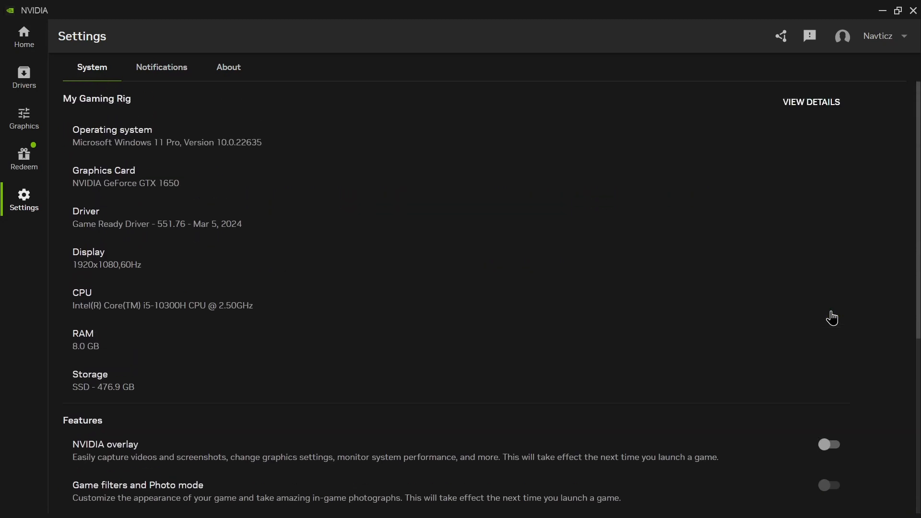